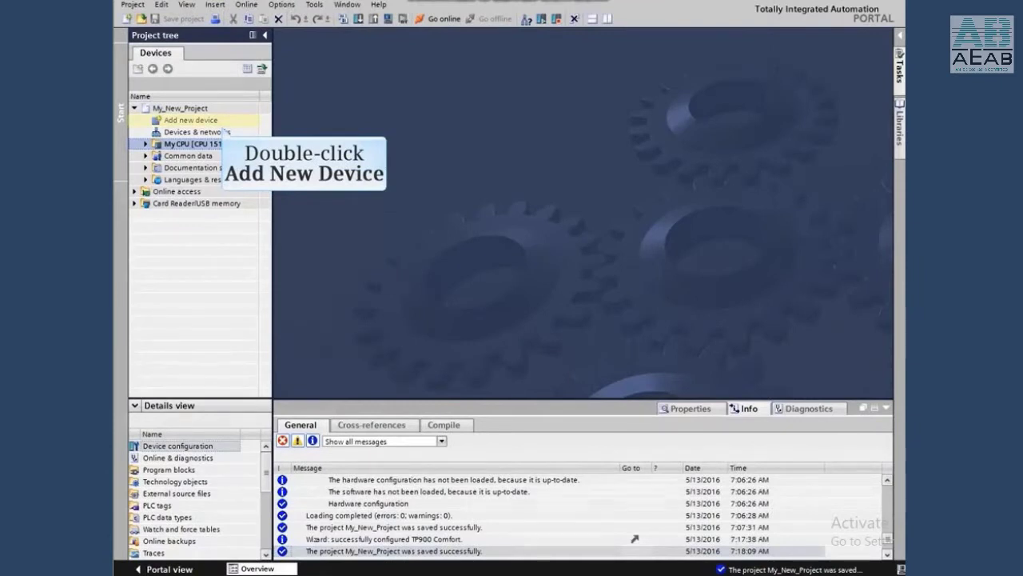
# Pick the SIMATIC Comfort Panel TP900 Comfort 9" part 6AV2 124-0JC01-0AX0 at version 13.0.1.0
pyautogui.doubleClick(190, 120)
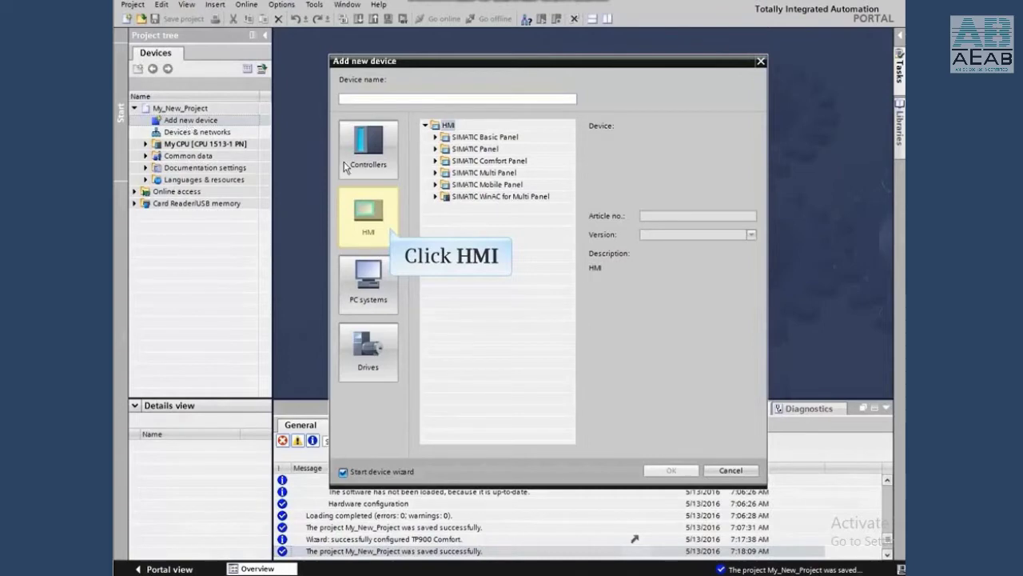
pyautogui.click(366, 218)
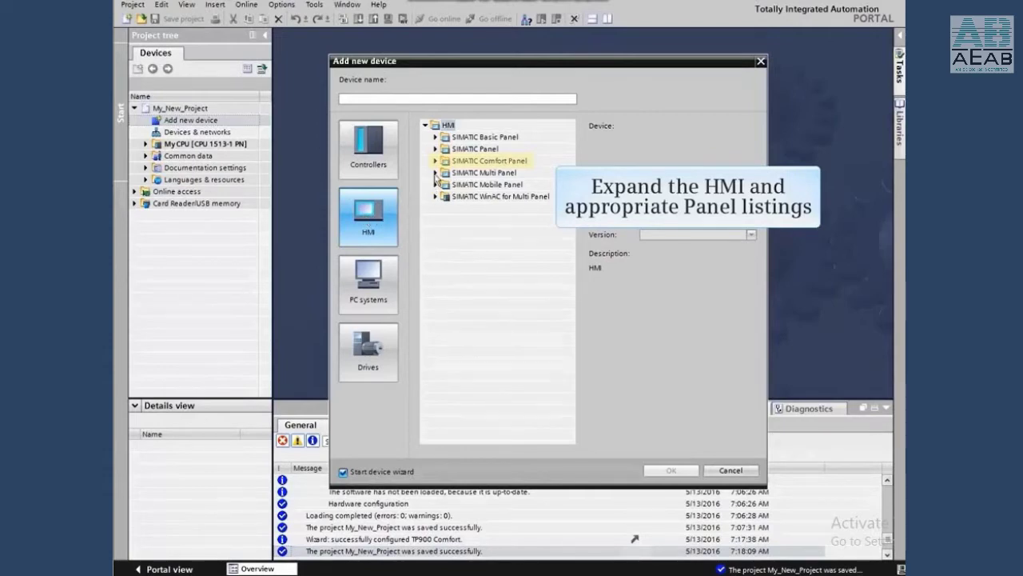
pyautogui.click(436, 161)
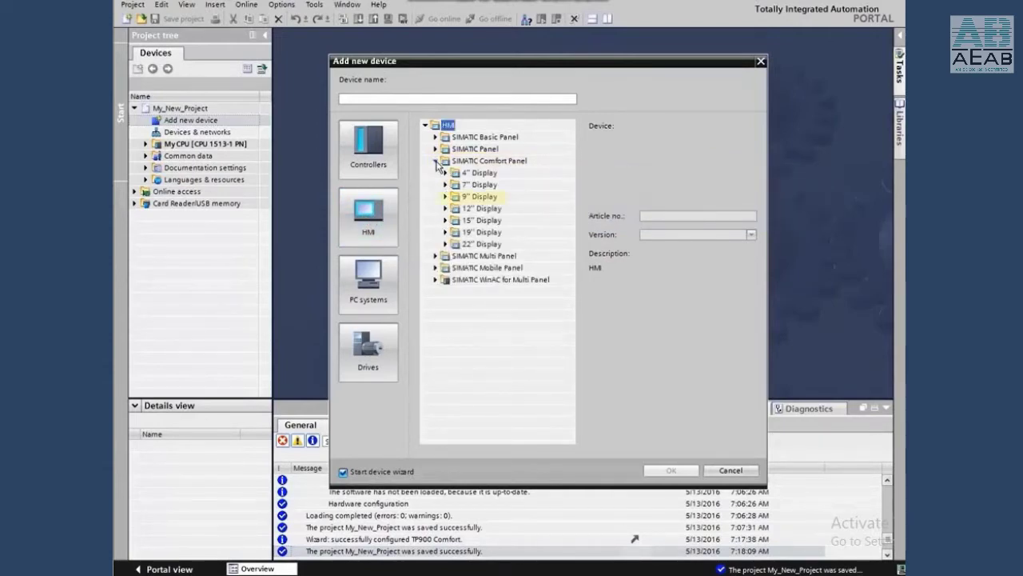
pyautogui.click(446, 196)
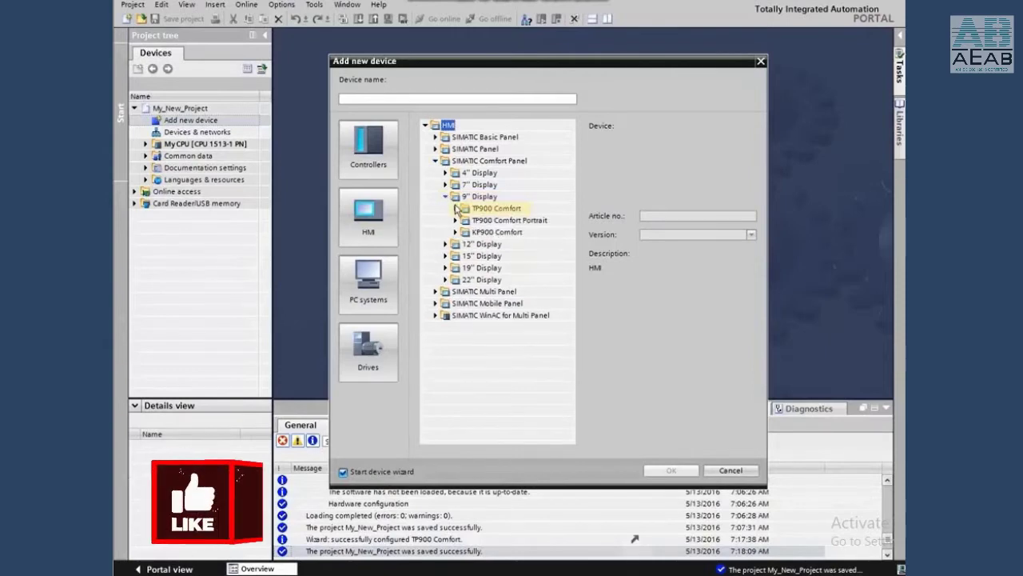
pyautogui.click(455, 209)
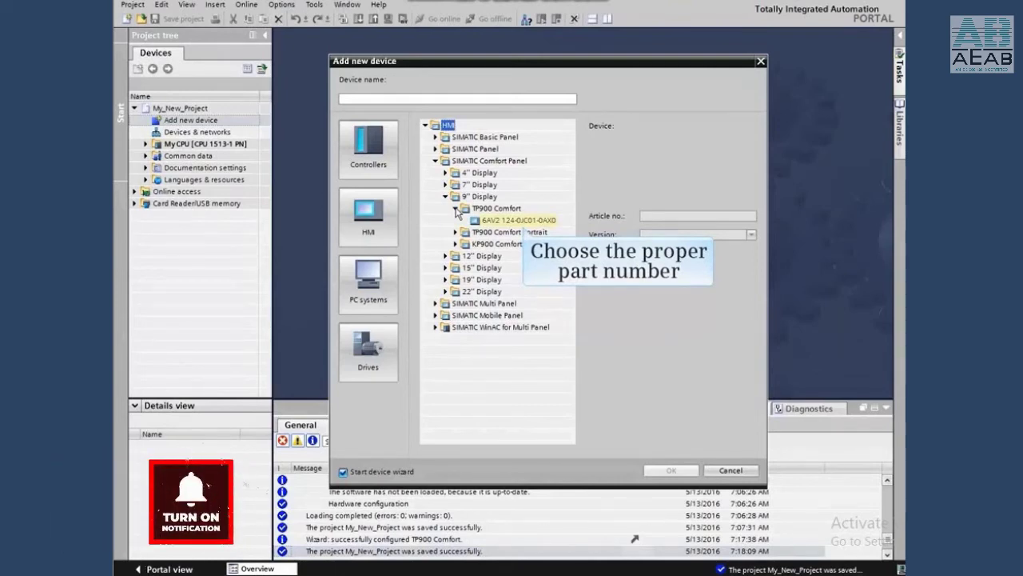
pyautogui.click(493, 222)
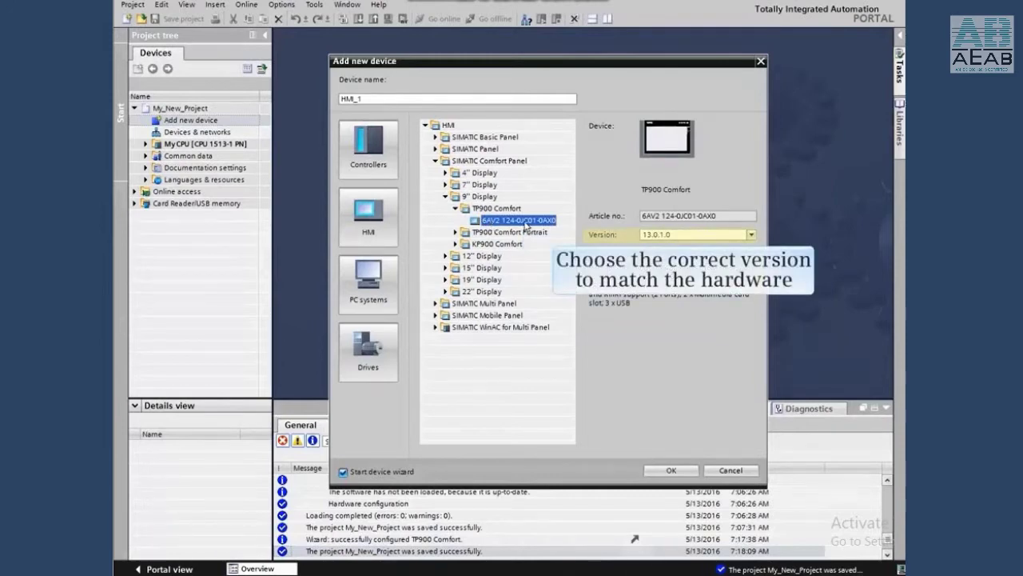
pyautogui.click(752, 236)
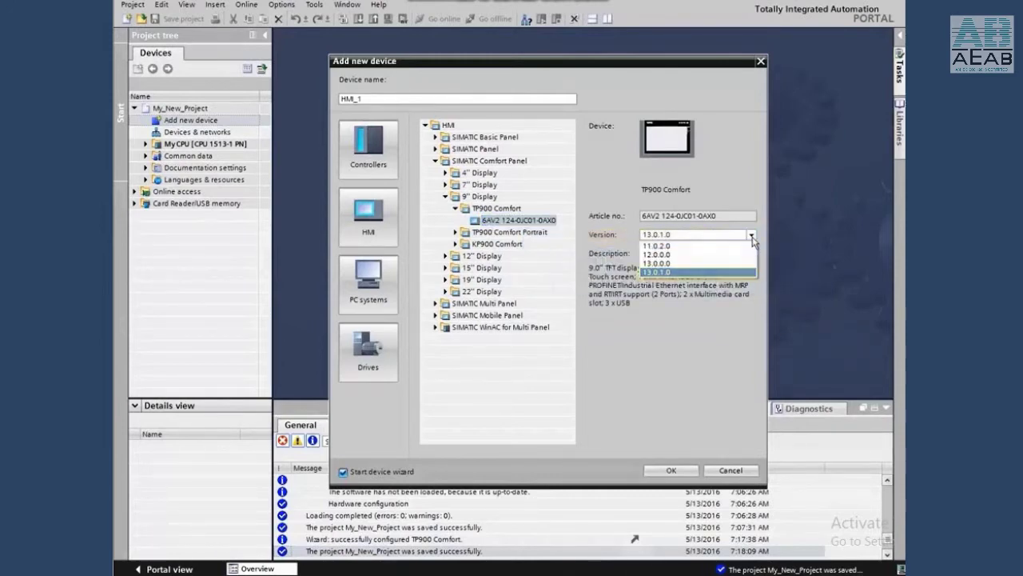
pyautogui.click(672, 273)
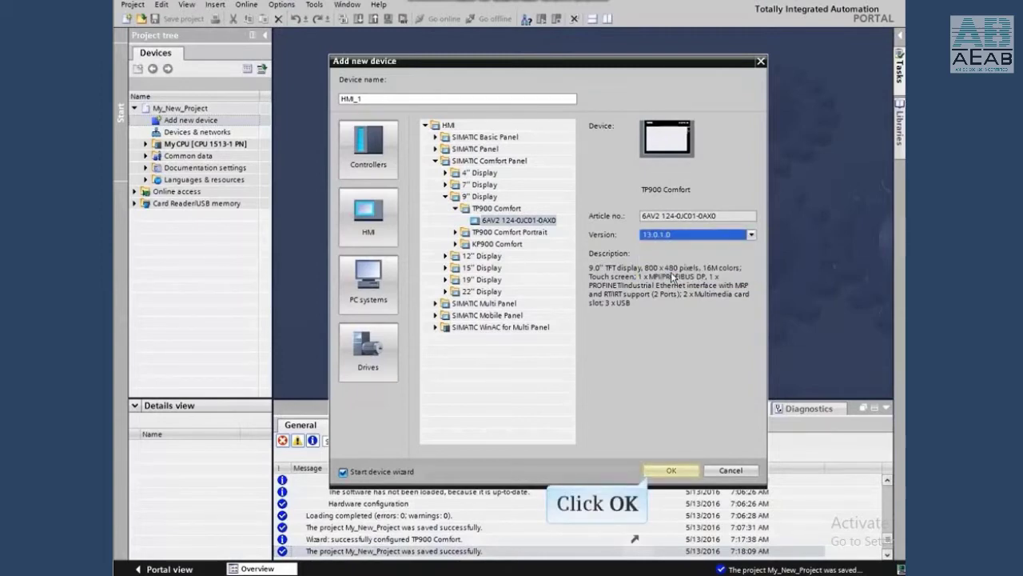
# Add the panel and, in the HMI Device Wizard, select My CPU as HMI_1's PLC
pyautogui.click(688, 471)
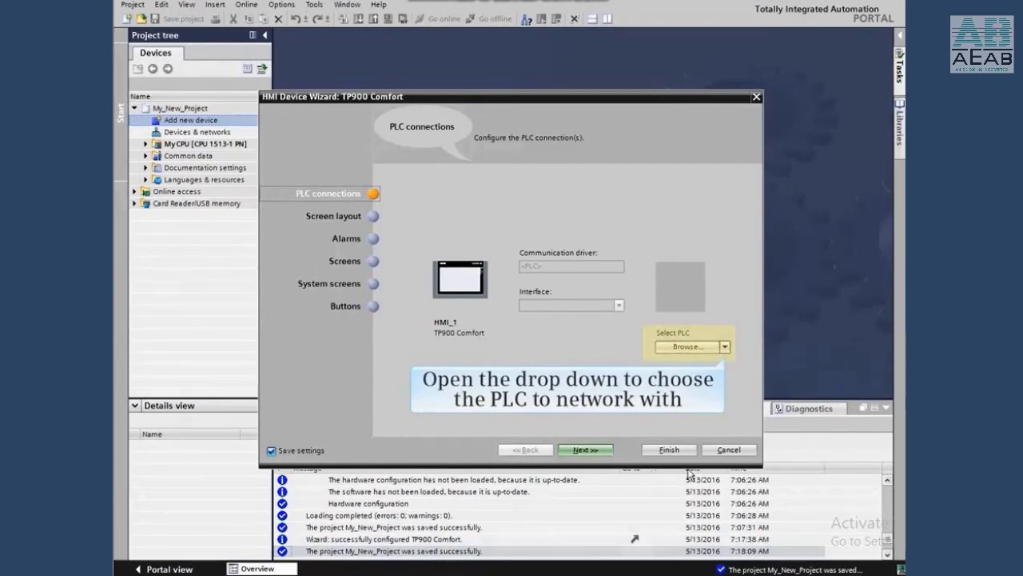
pyautogui.click(725, 347)
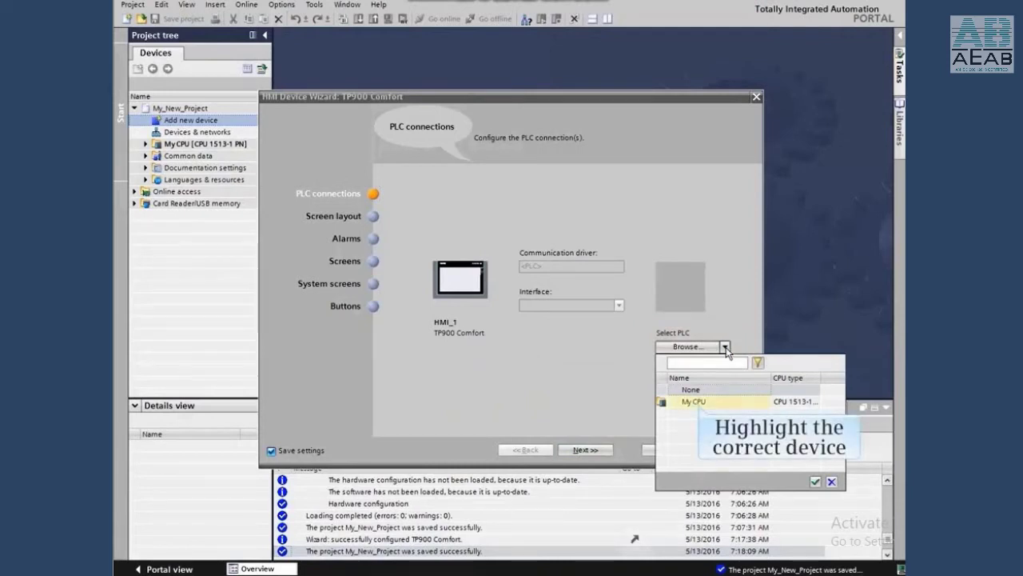
pyautogui.click(700, 404)
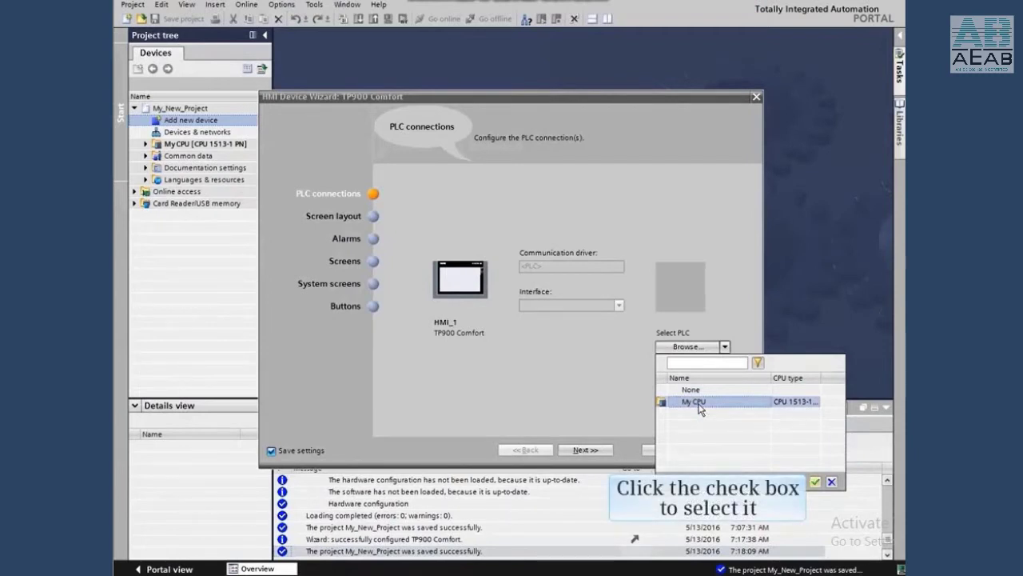
pyautogui.click(815, 481)
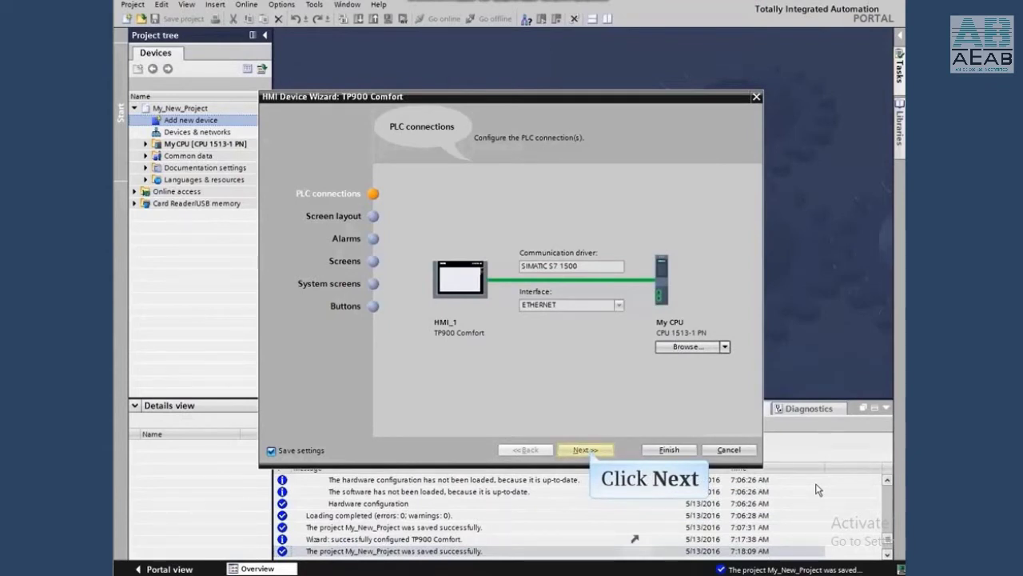
# Set the screen layout background colour to a brighter cyan and proceed to Alarms
pyautogui.click(590, 452)
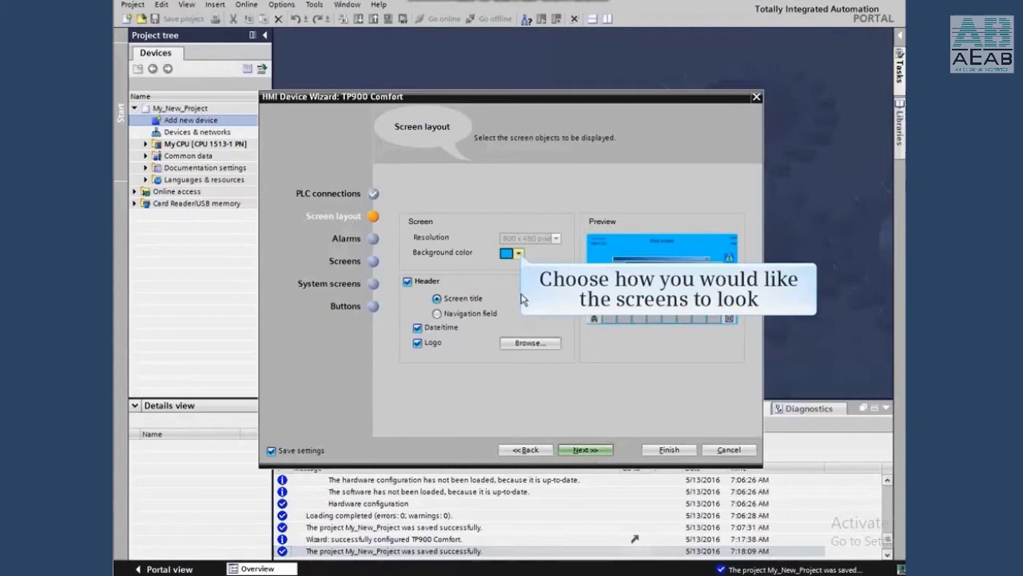
pyautogui.click(519, 254)
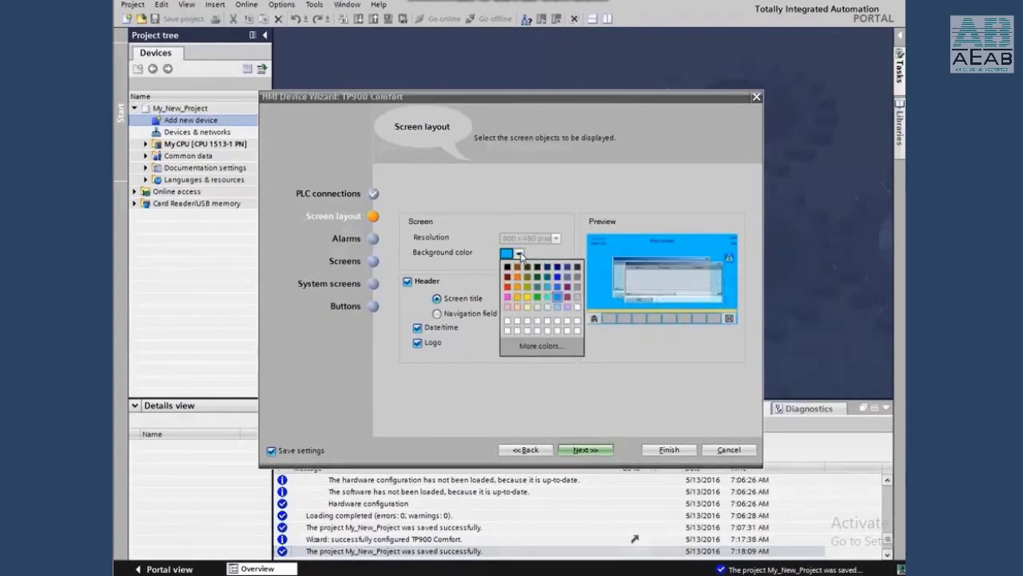
pyautogui.click(548, 297)
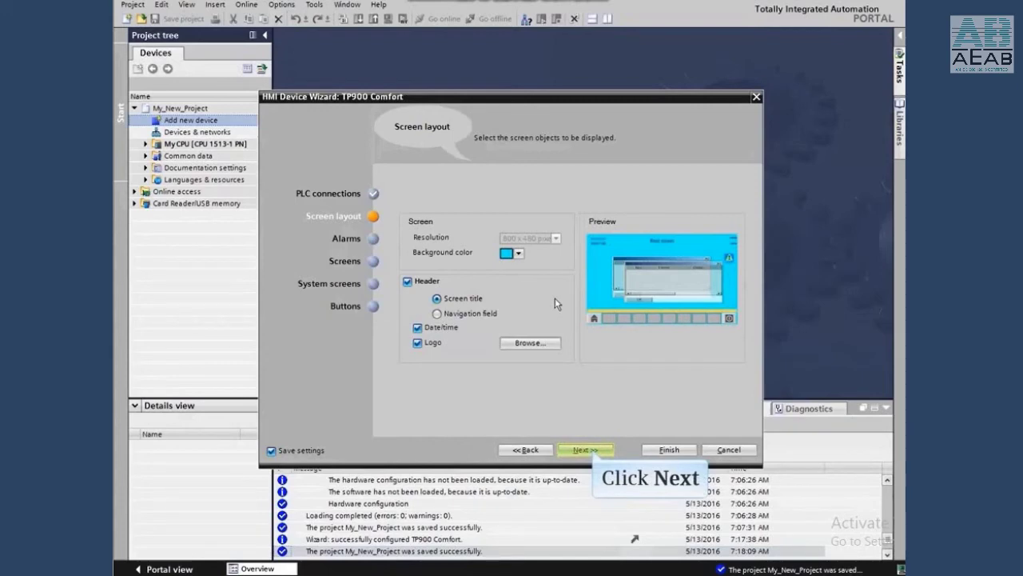
pyautogui.click(591, 450)
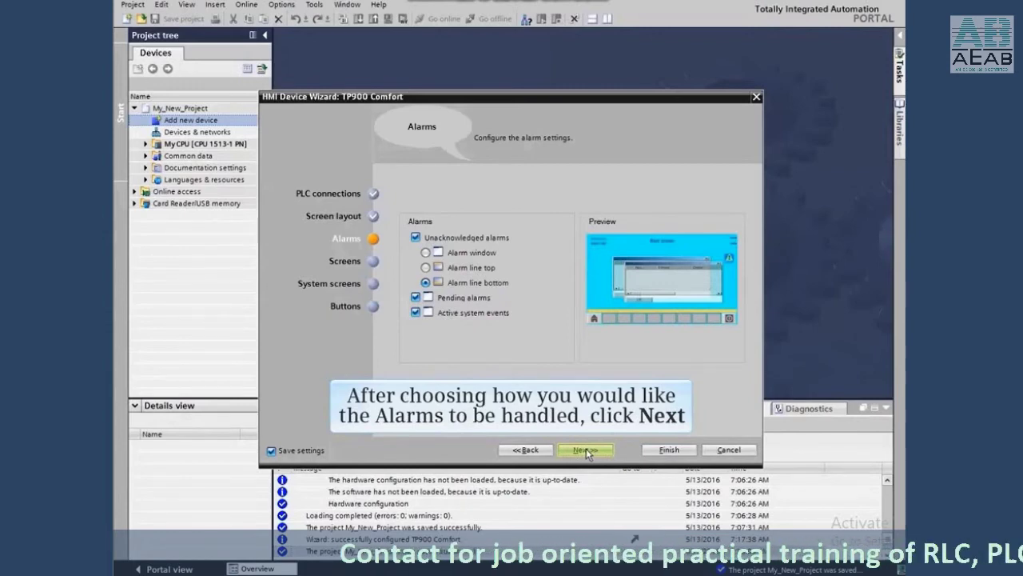
# On the screen navigation page, add two new screens after the Root screen
pyautogui.click(583, 450)
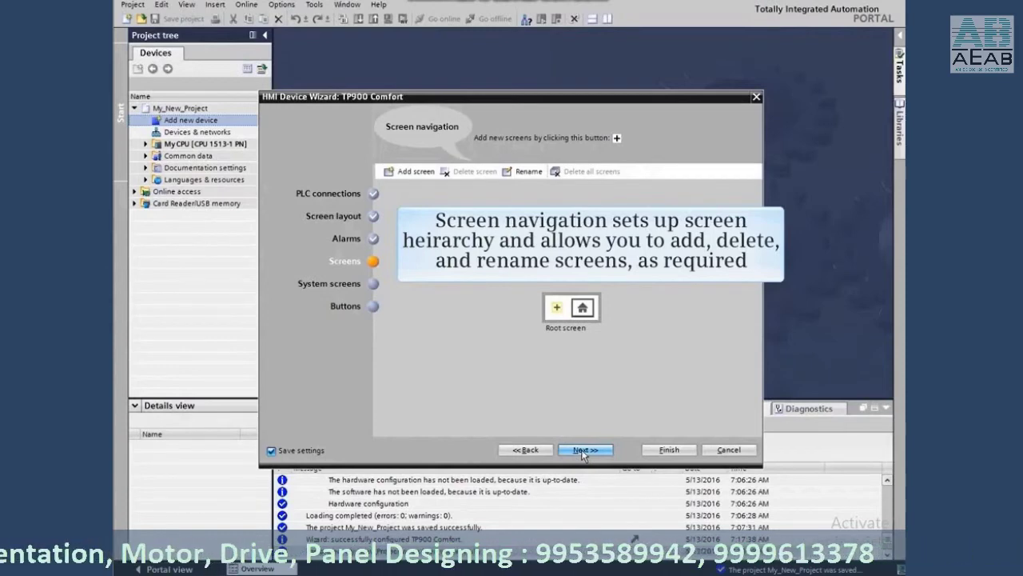
pyautogui.click(556, 307)
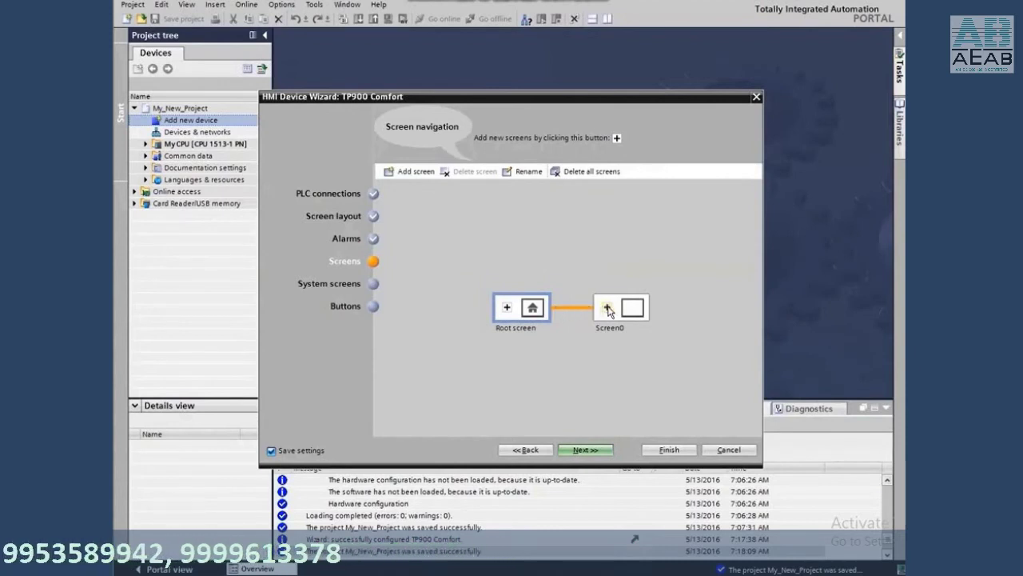
pyautogui.click(607, 308)
# Rename Screen0 to 'Control Screen' and Screen1 to 'Count Screen'
pyautogui.click(596, 305)
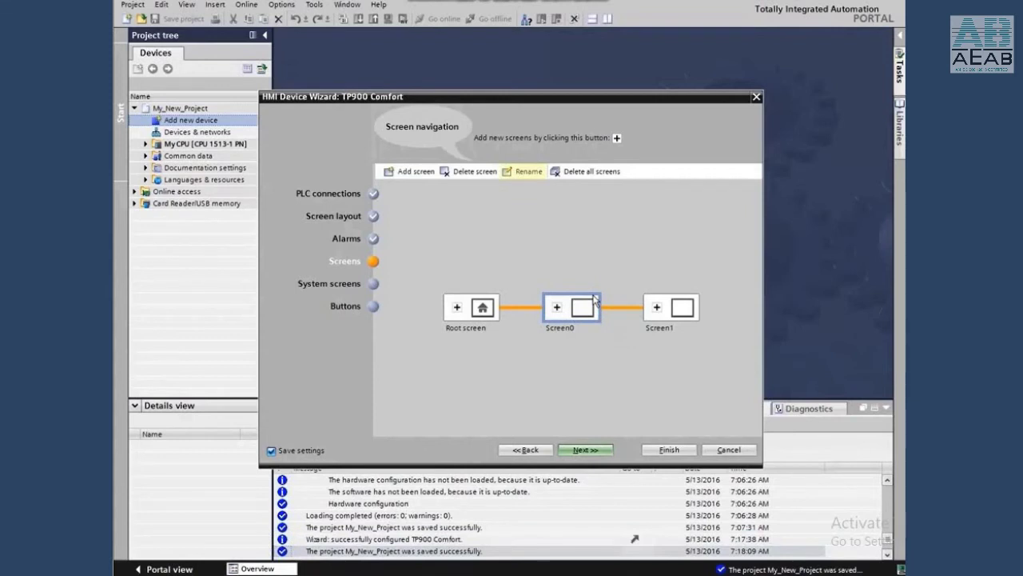
pyautogui.click(528, 171)
pyautogui.write('Contro')
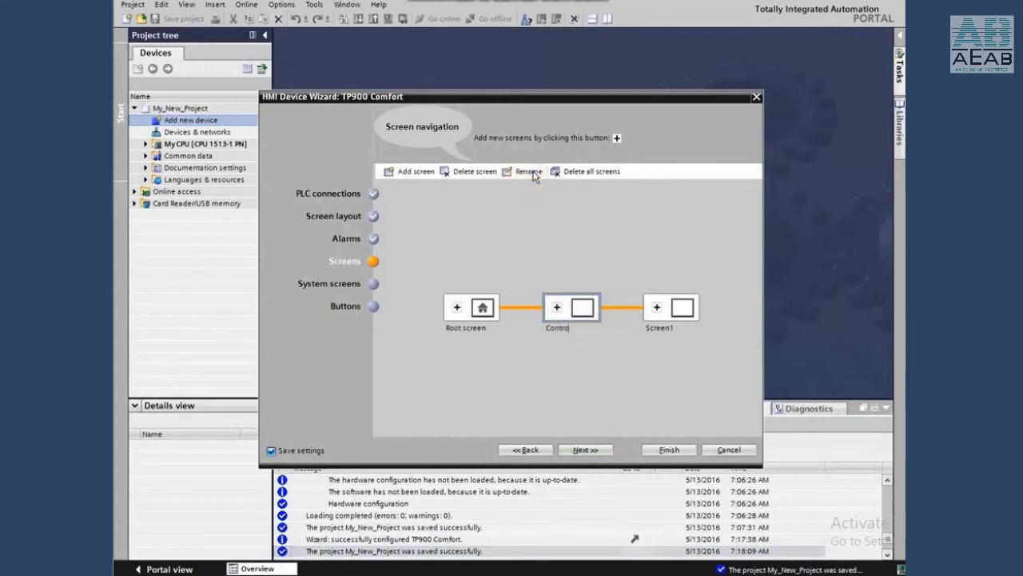
pyautogui.write('l Screen')
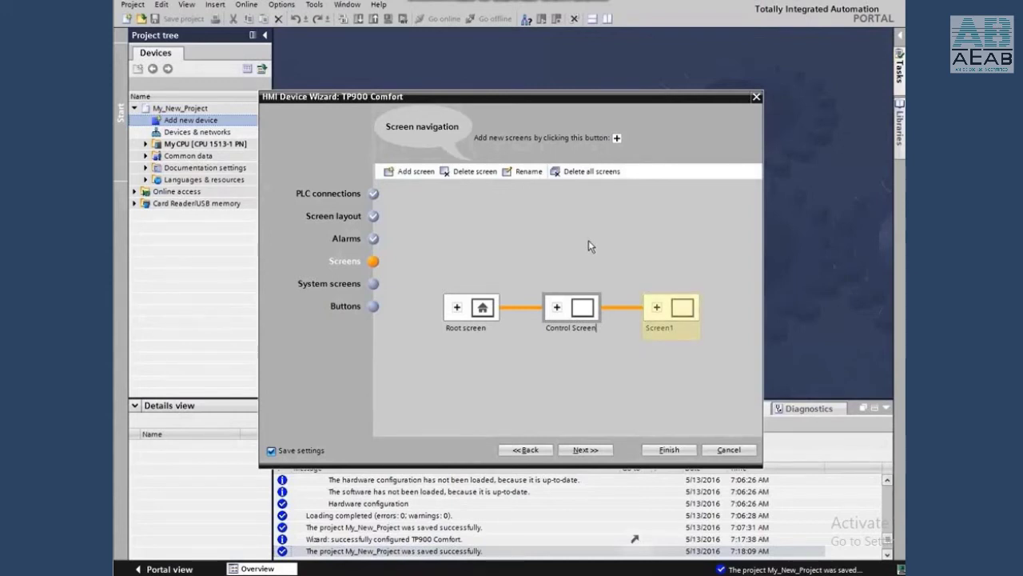
pyautogui.click(695, 303)
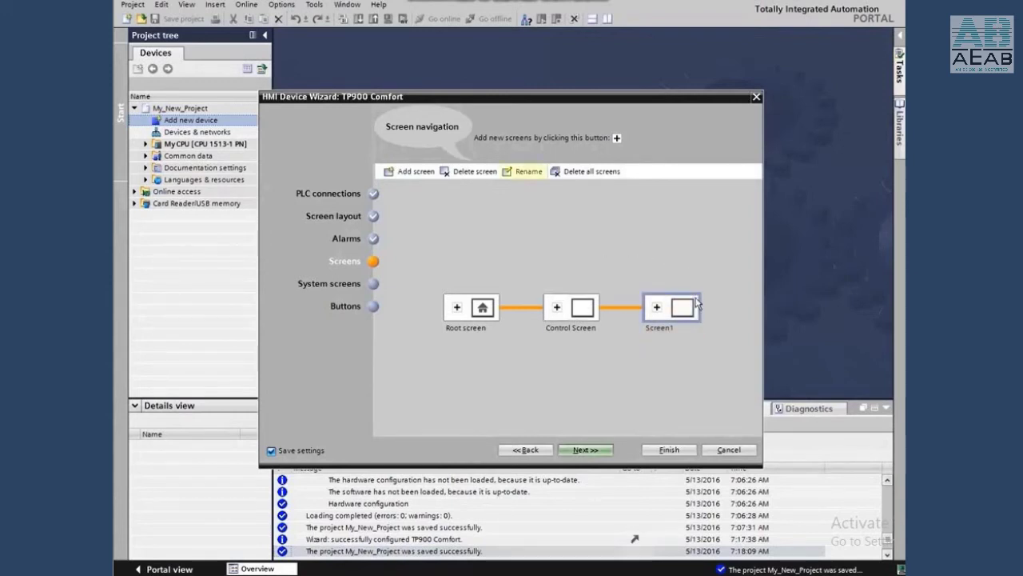
pyautogui.click(526, 172)
pyautogui.write('Count Screen')
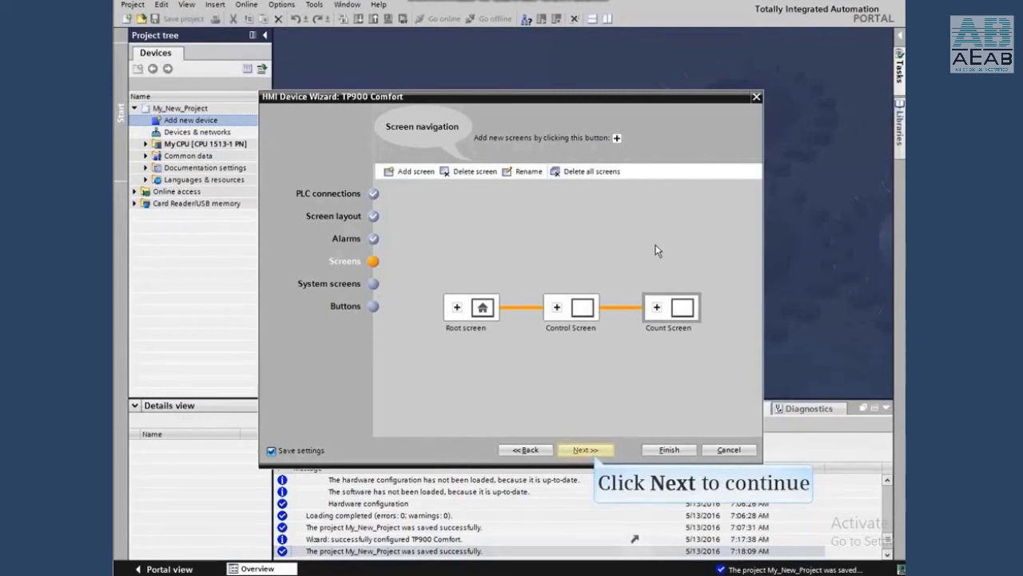
pyautogui.click(582, 450)
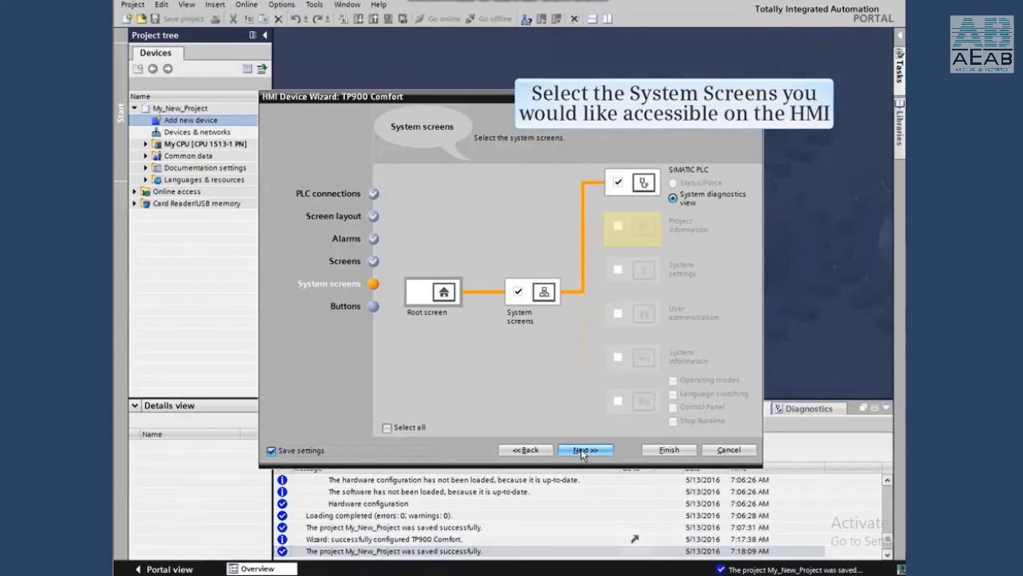
# Tick Project information, System settings, User administration, System information and the operating options screen
pyautogui.click(618, 227)
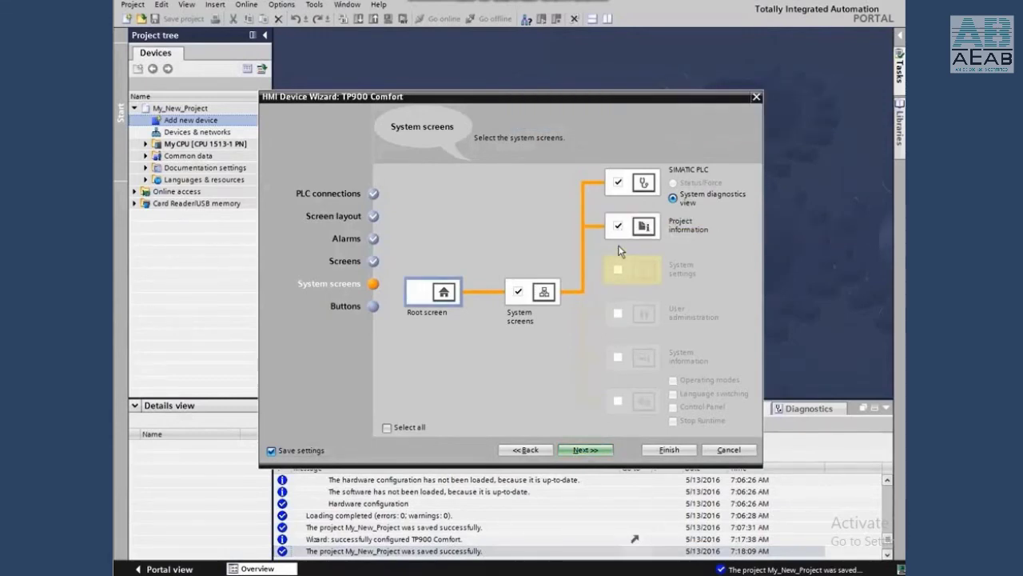
pyautogui.click(619, 271)
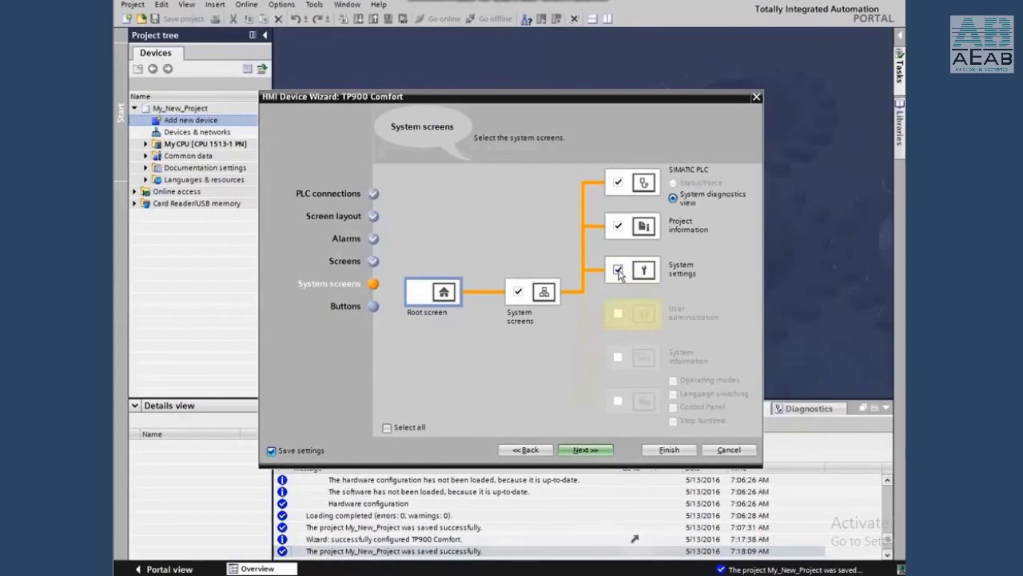
pyautogui.click(619, 314)
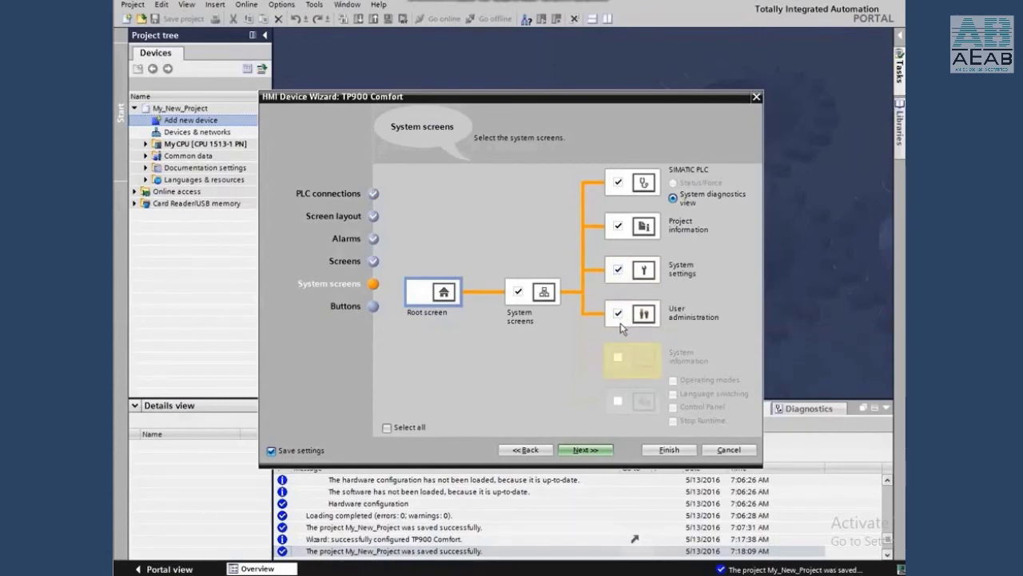
pyautogui.click(618, 358)
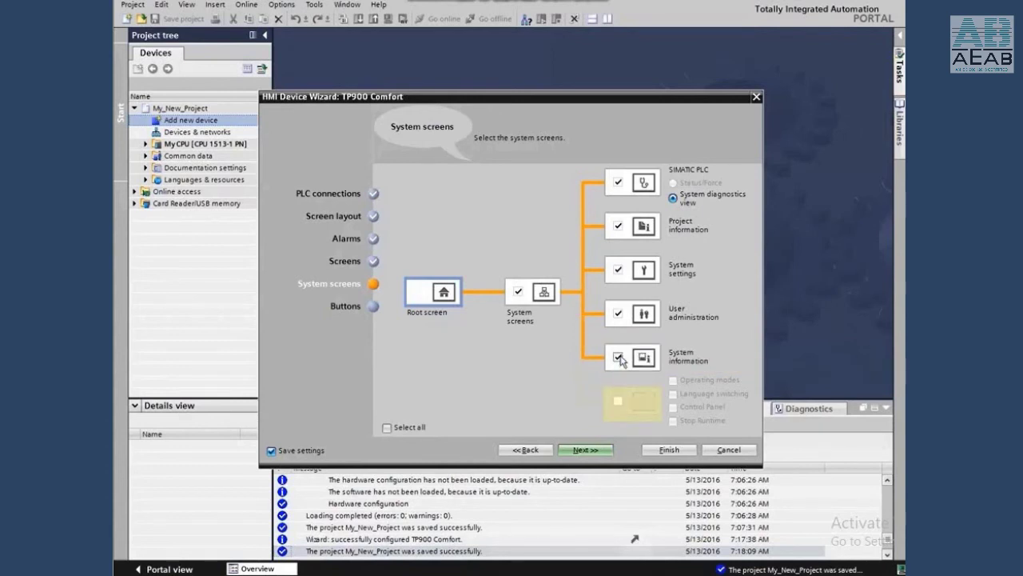
pyautogui.click(619, 402)
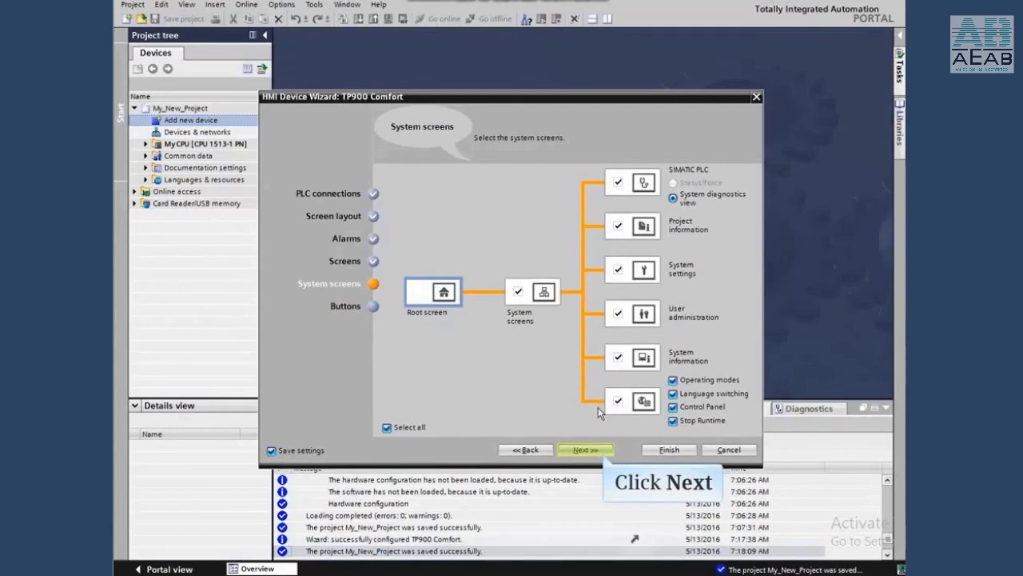
# Advance the HMI Device Wizard to the Buttons page
pyautogui.click(588, 450)
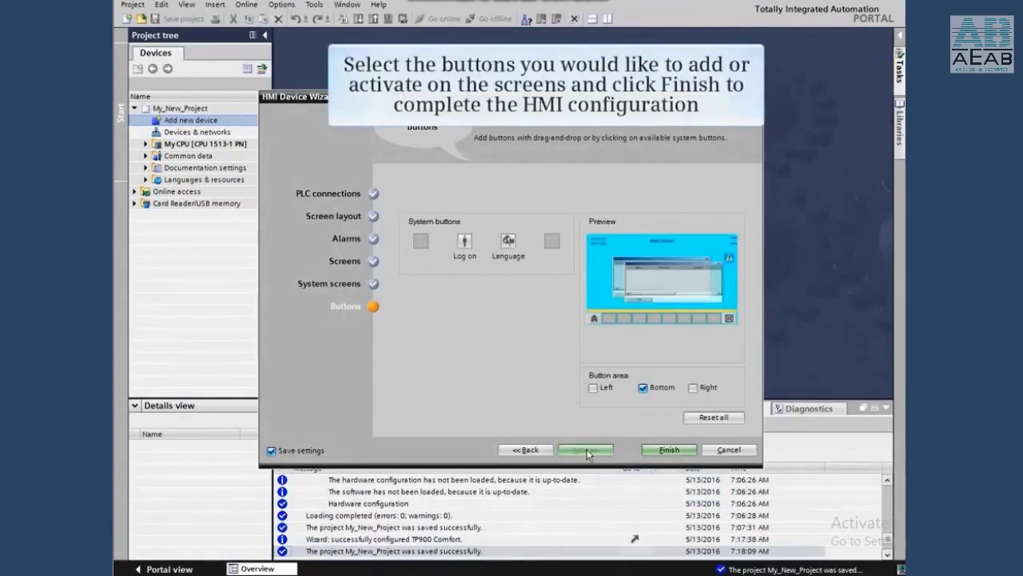